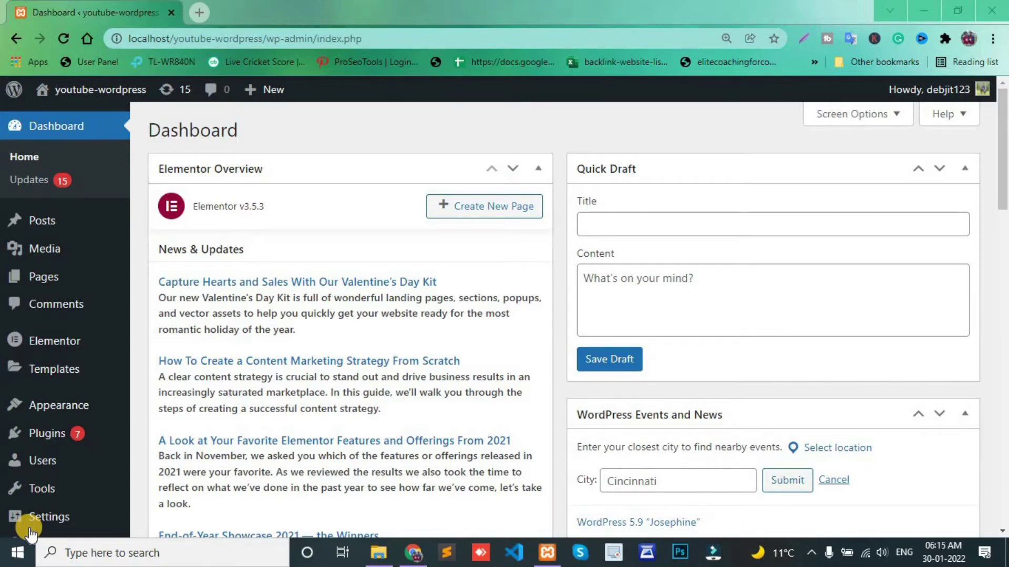
Look over the import options and the site's existing posts and pages
{"action": "scroll", "coordinate": [45, 342], "scroll_direction": "down", "scroll_amount": 2}
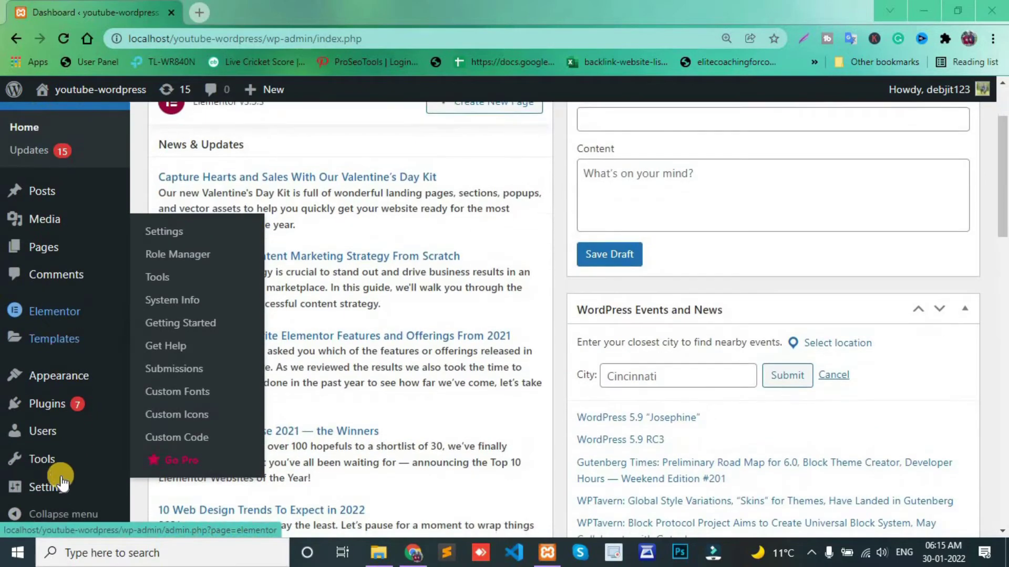
{"action": "mouse_move", "coordinate": [50, 470]}
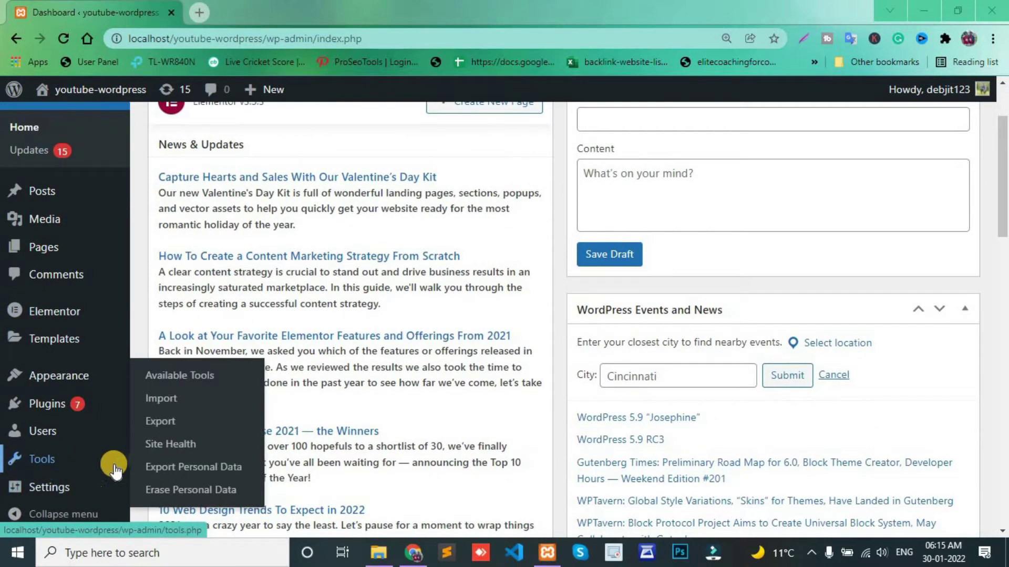
{"action": "left_click", "coordinate": [160, 402]}
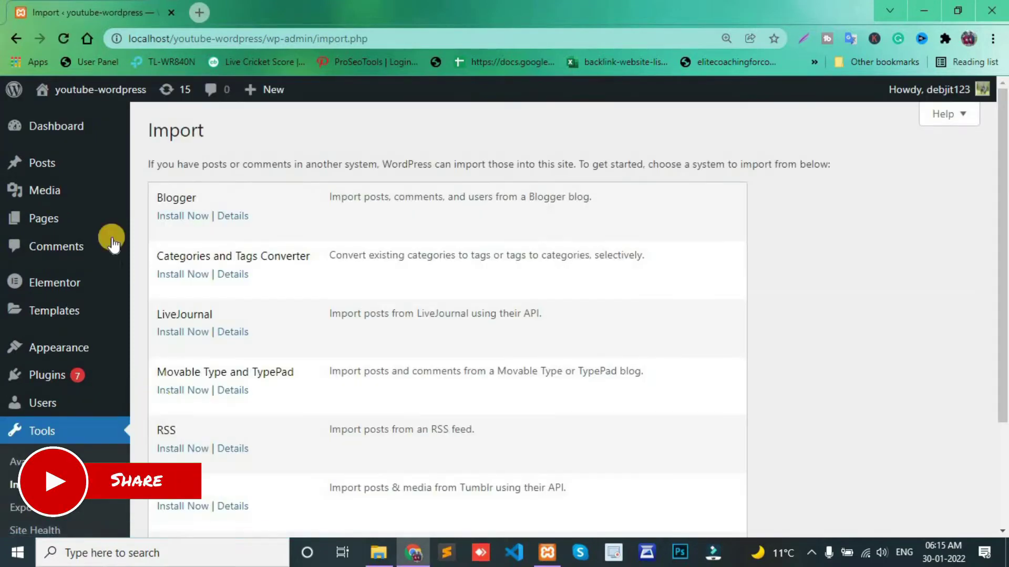
{"action": "left_click", "coordinate": [39, 167]}
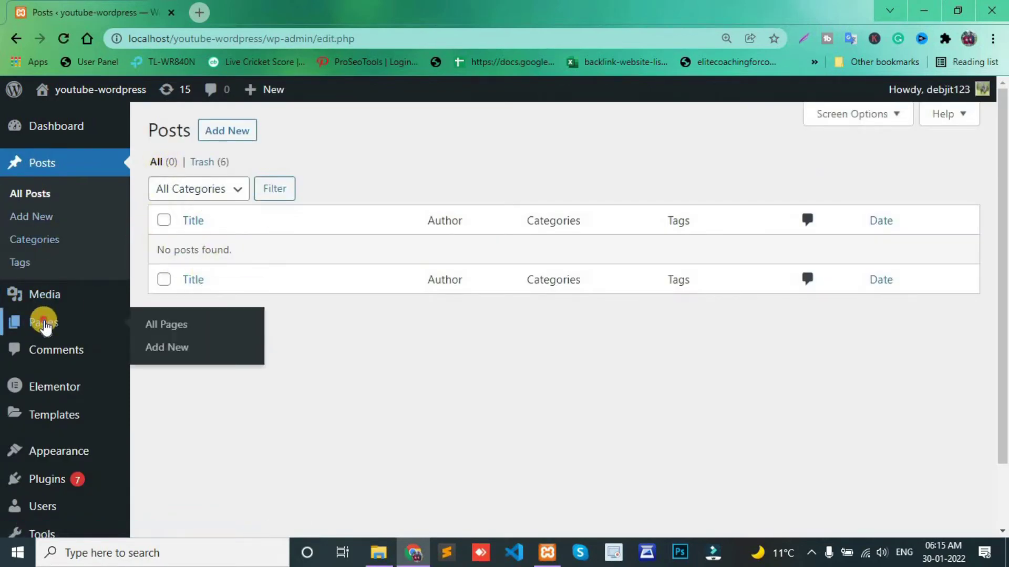
{"action": "left_click", "coordinate": [44, 325]}
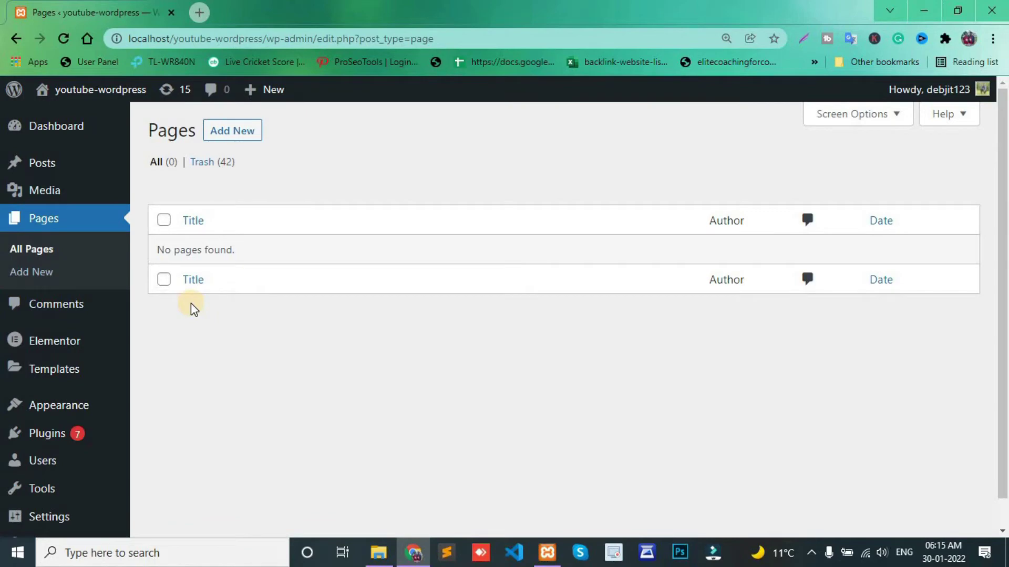
Install the WordPress importer from the site's import tools and run it
{"action": "scroll", "coordinate": [63, 368], "scroll_direction": "down", "scroll_amount": 1}
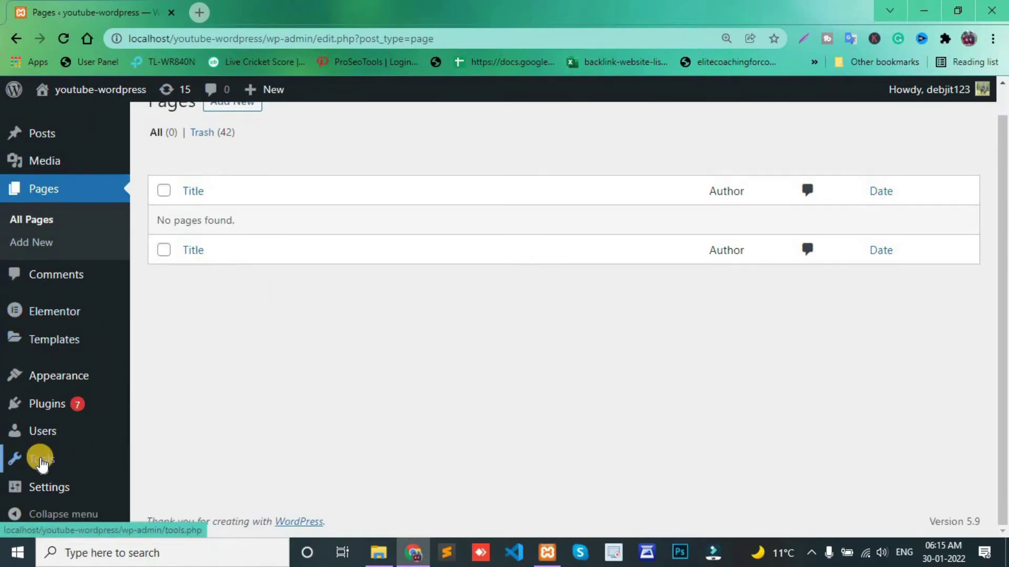
{"action": "mouse_move", "coordinate": [42, 465]}
{"action": "left_click", "coordinate": [160, 366]}
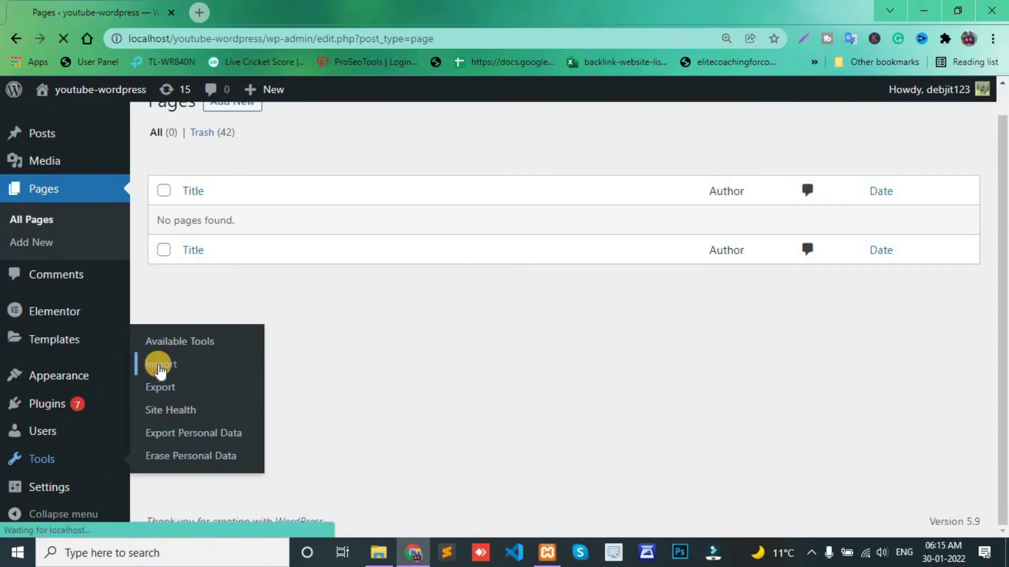
{"action": "scroll", "coordinate": [158, 372], "scroll_direction": "down", "scroll_amount": 3}
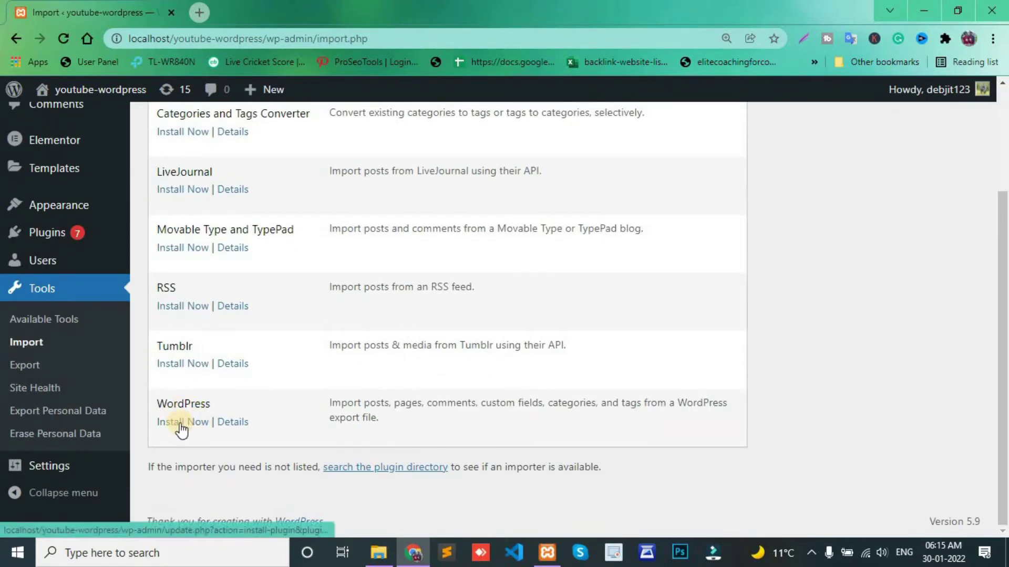
{"action": "left_click", "coordinate": [181, 424]}
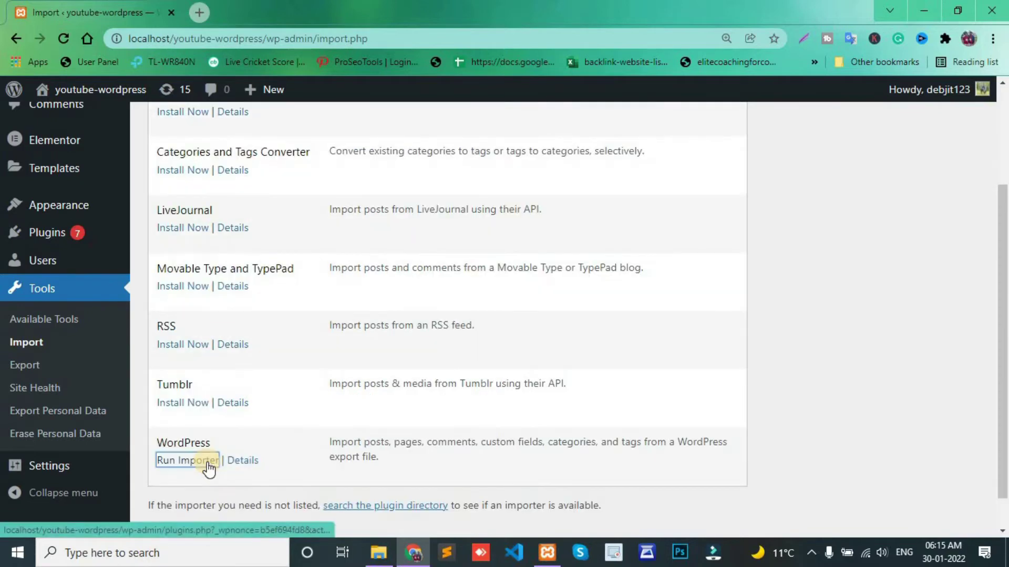
{"action": "scroll", "coordinate": [209, 469], "scroll_direction": "down", "scroll_amount": 1}
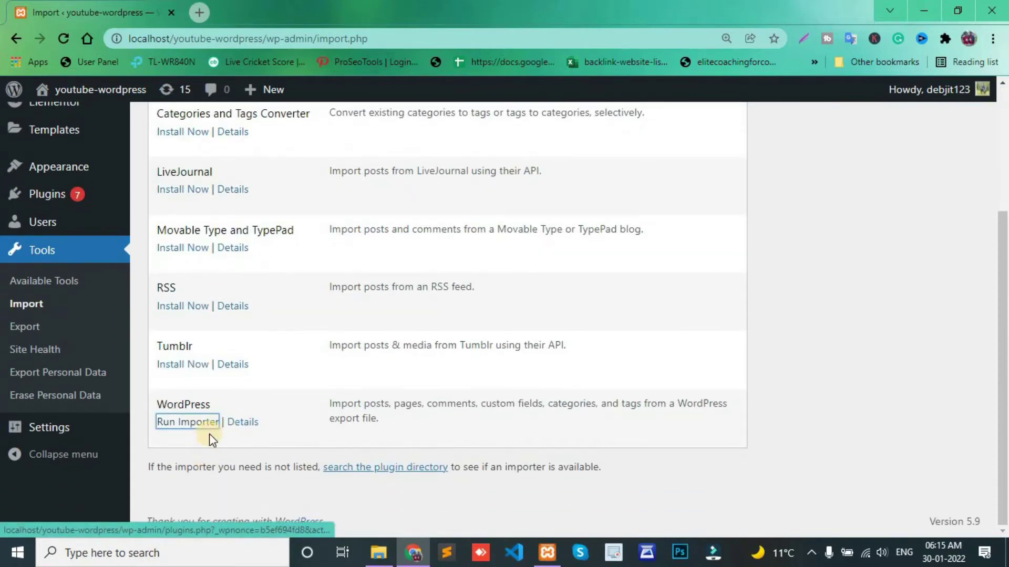
{"action": "left_click", "coordinate": [173, 424]}
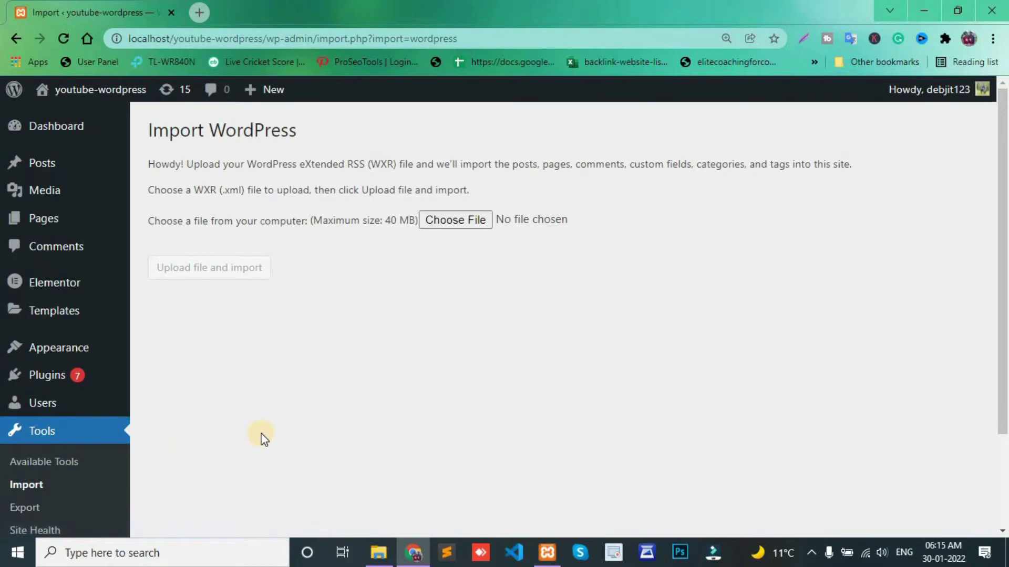
Choose the post-youtube-wordpress XML export file in the wordpress-backup folder and upload it for import
{"action": "scroll", "coordinate": [261, 436], "scroll_direction": "down", "scroll_amount": 1}
{"action": "scroll", "coordinate": [421, 267], "scroll_direction": "up", "scroll_amount": 1}
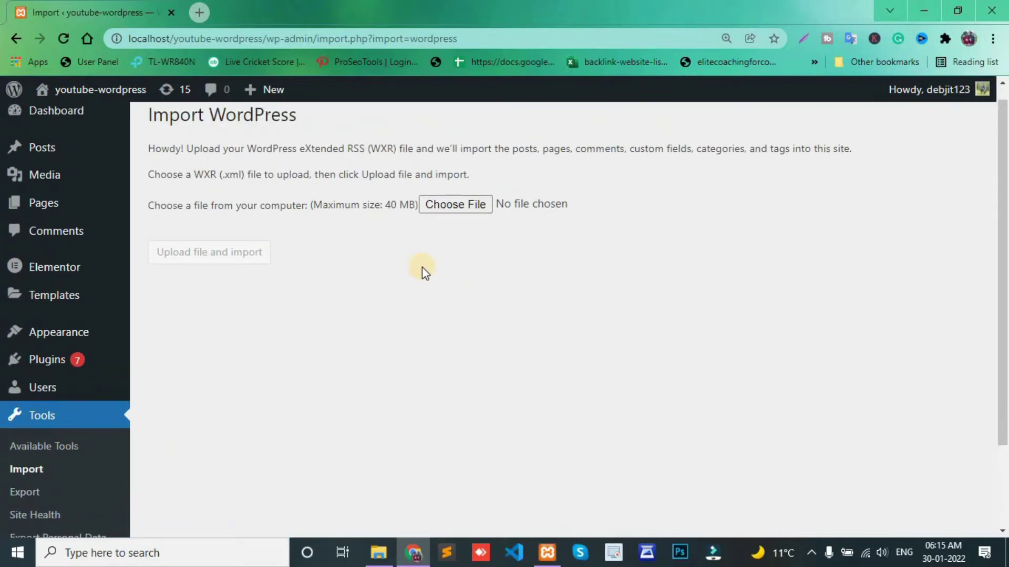
{"action": "left_click", "coordinate": [454, 209]}
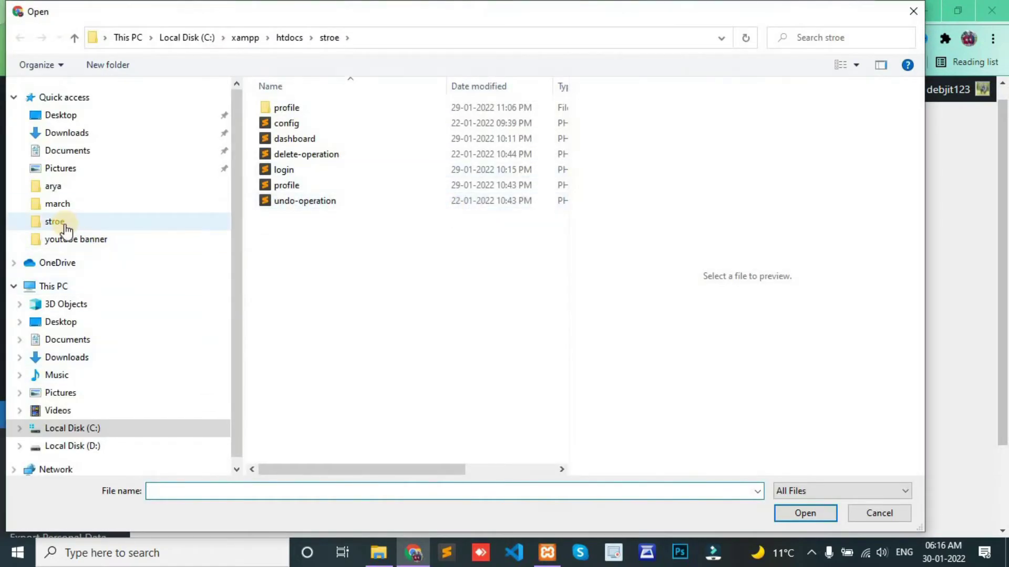
{"action": "left_click", "coordinate": [67, 187]}
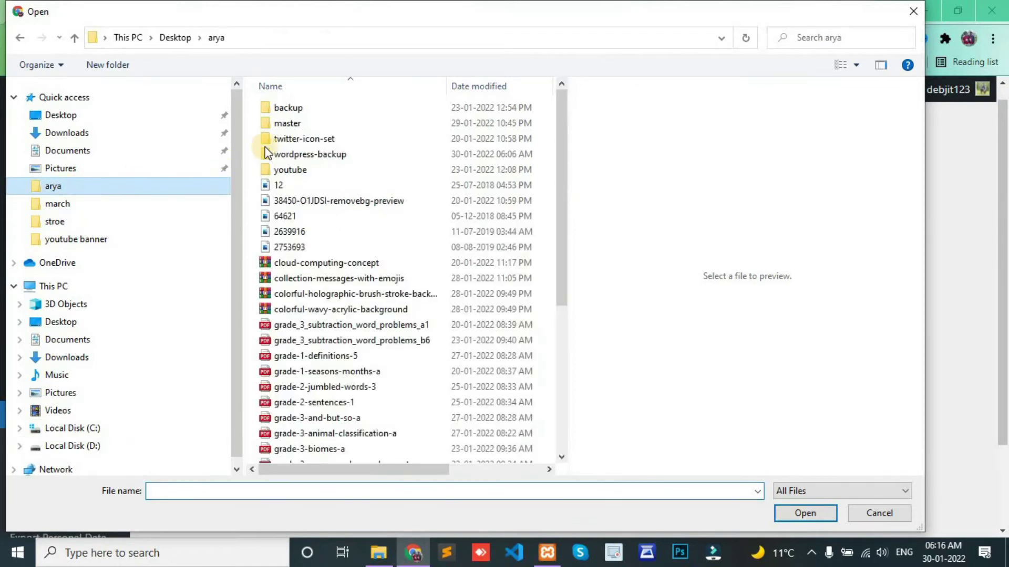
{"action": "double_click", "coordinate": [292, 154]}
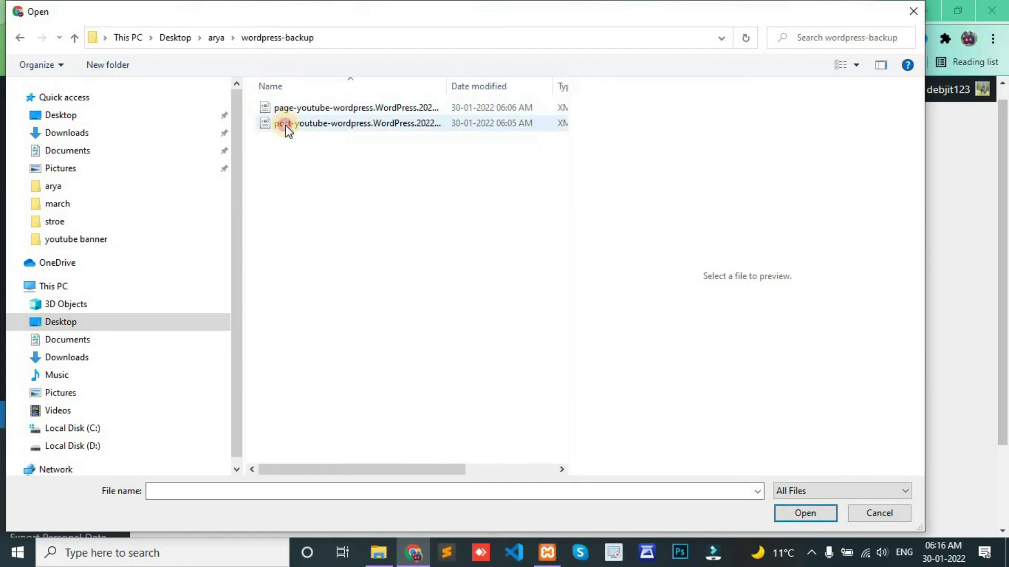
{"action": "left_click", "coordinate": [285, 125]}
{"action": "left_click", "coordinate": [805, 514]}
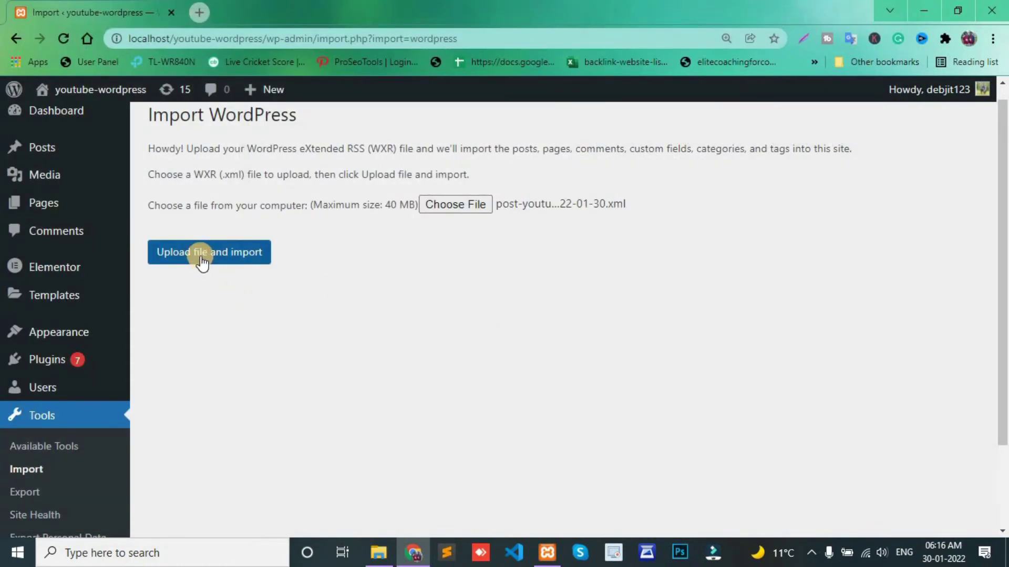
{"action": "left_click", "coordinate": [203, 268]}
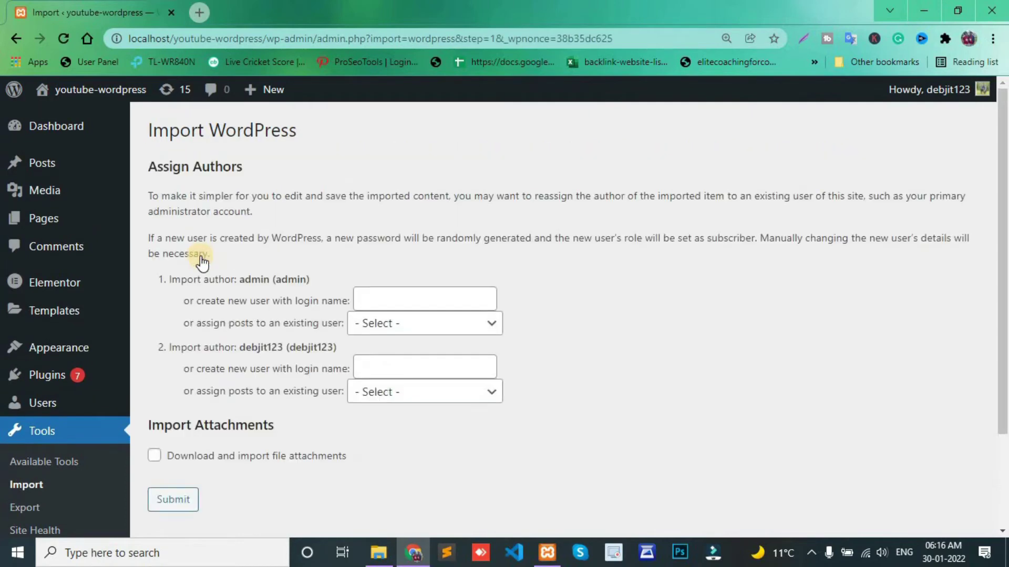
Assign the posts of the import author admin to the existing admin user
{"action": "scroll", "coordinate": [439, 306], "scroll_direction": "down", "scroll_amount": 1}
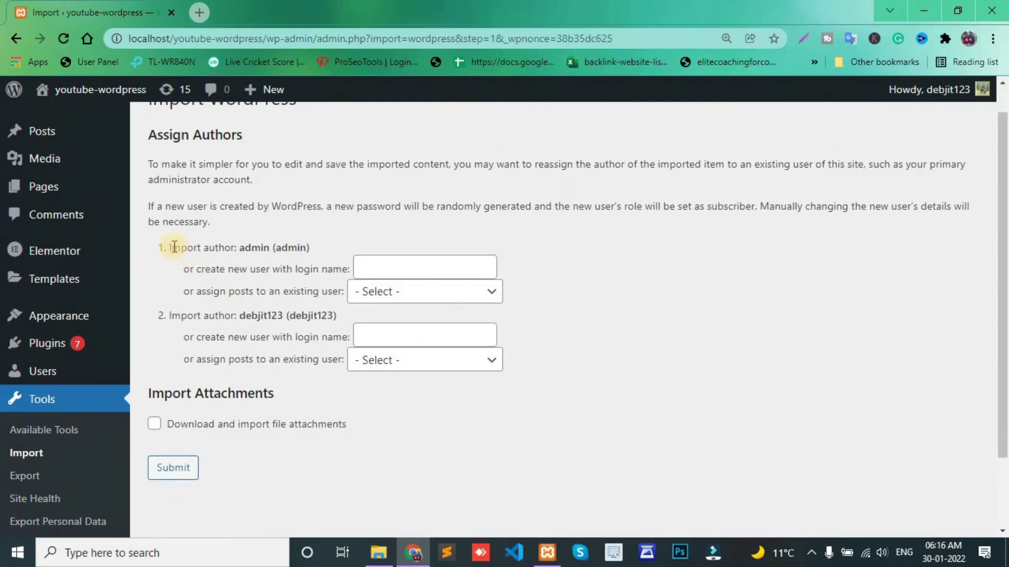
{"action": "left_click_drag", "start_coordinate": [171, 247], "coordinate": [235, 248]}
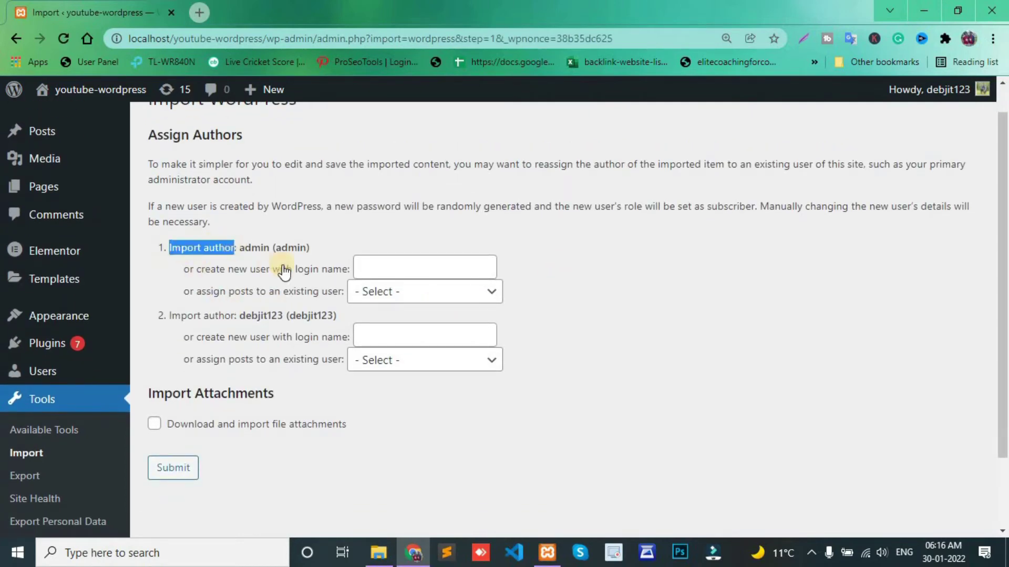
{"action": "left_click", "coordinate": [361, 262]}
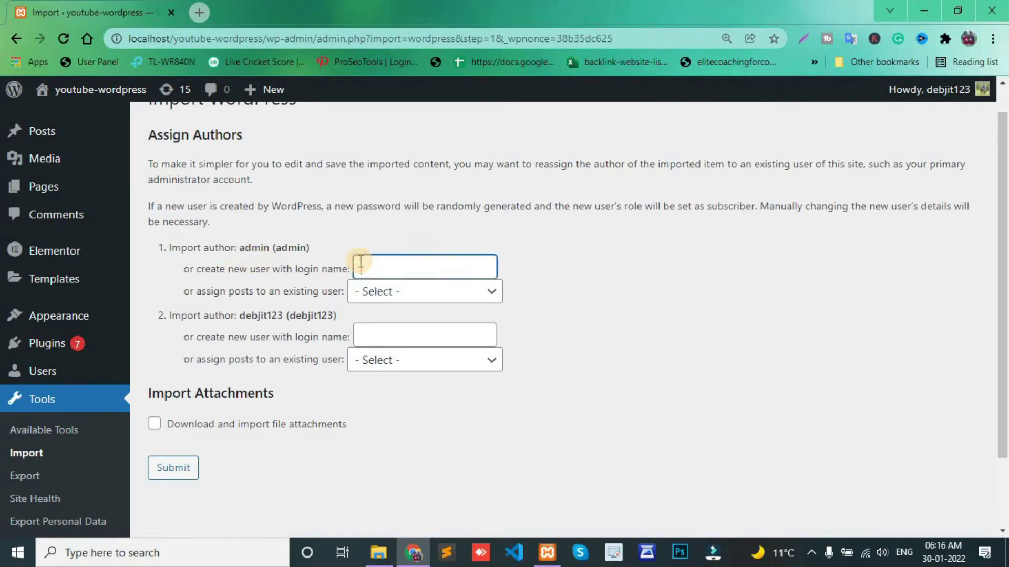
{"action": "left_click", "coordinate": [386, 302]}
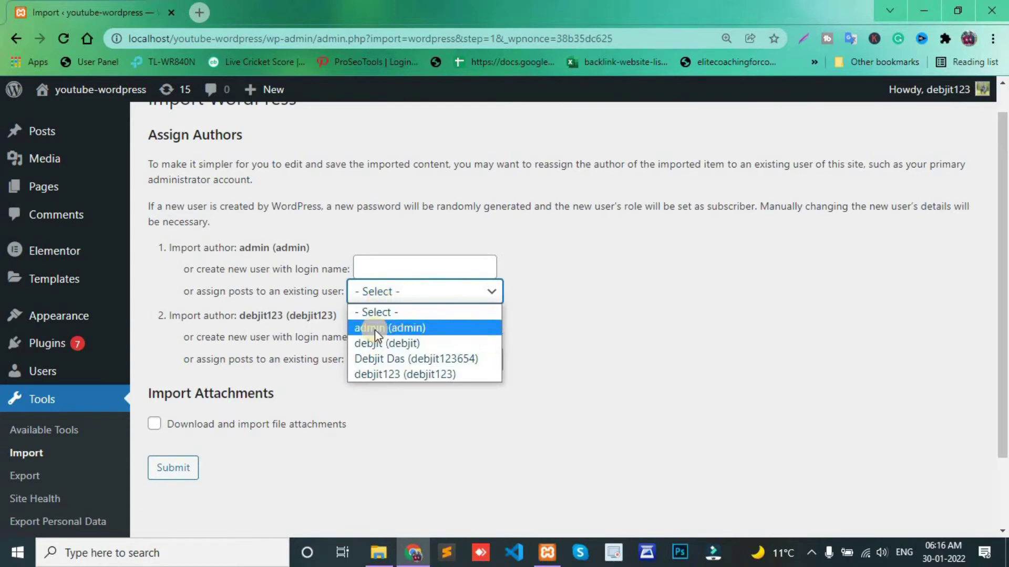
{"action": "left_click", "coordinate": [375, 329]}
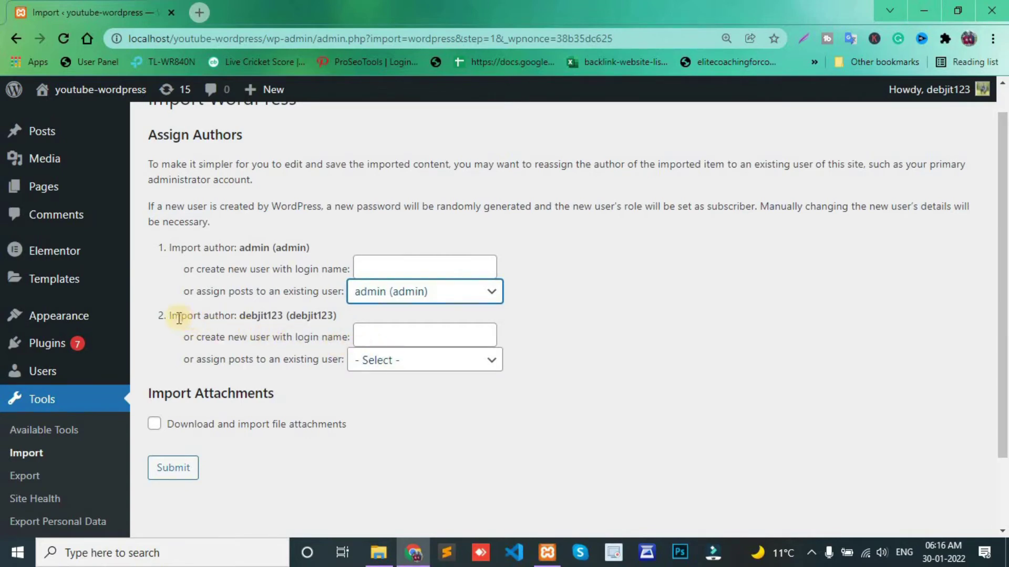
Assign the second import author's posts to the existing user with the same login name and submit the import
{"action": "left_click_drag", "start_coordinate": [174, 316], "coordinate": [240, 316]}
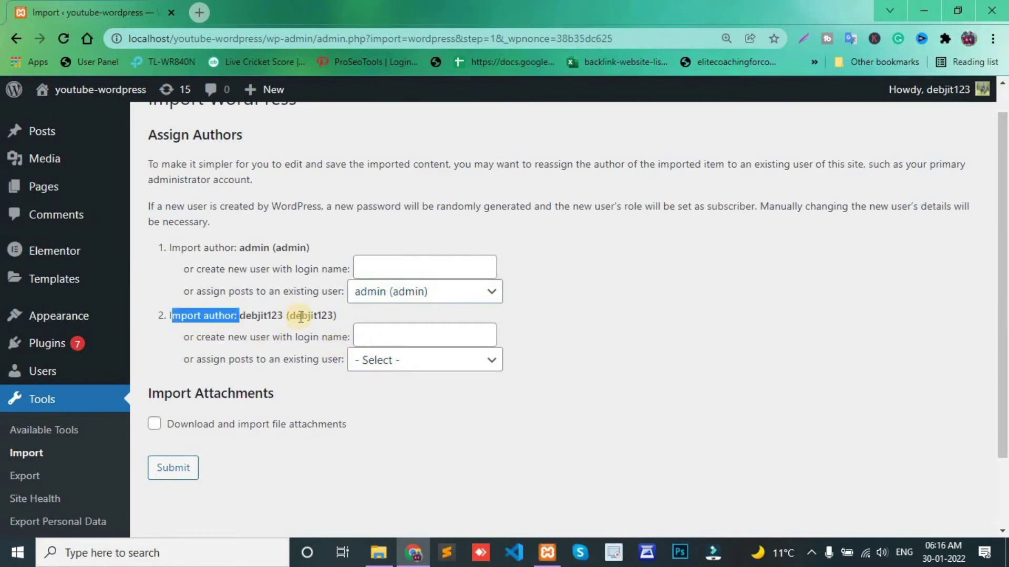
{"action": "left_click", "coordinate": [403, 367]}
{"action": "left_click", "coordinate": [400, 442]}
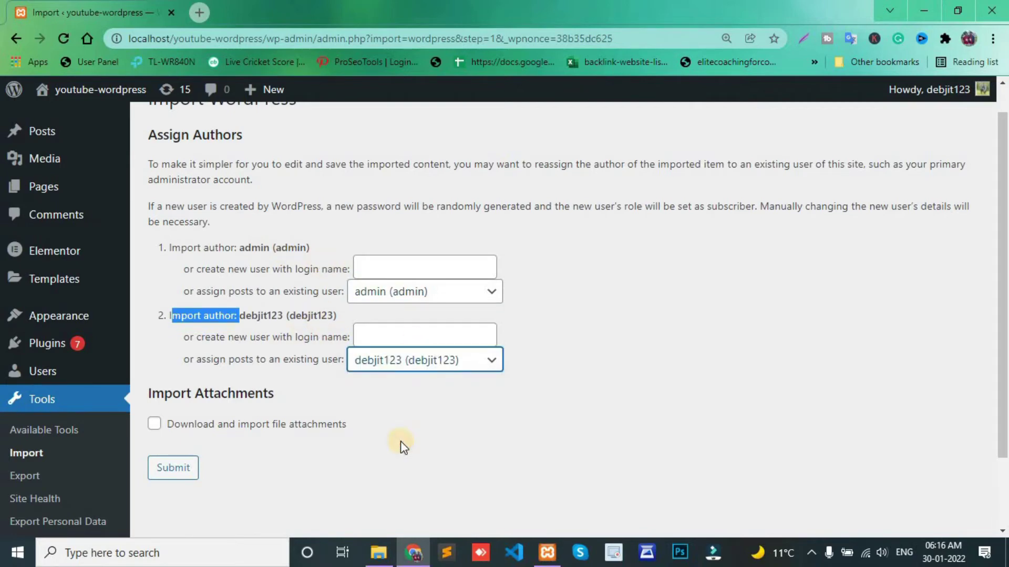
{"action": "left_click", "coordinate": [364, 458]}
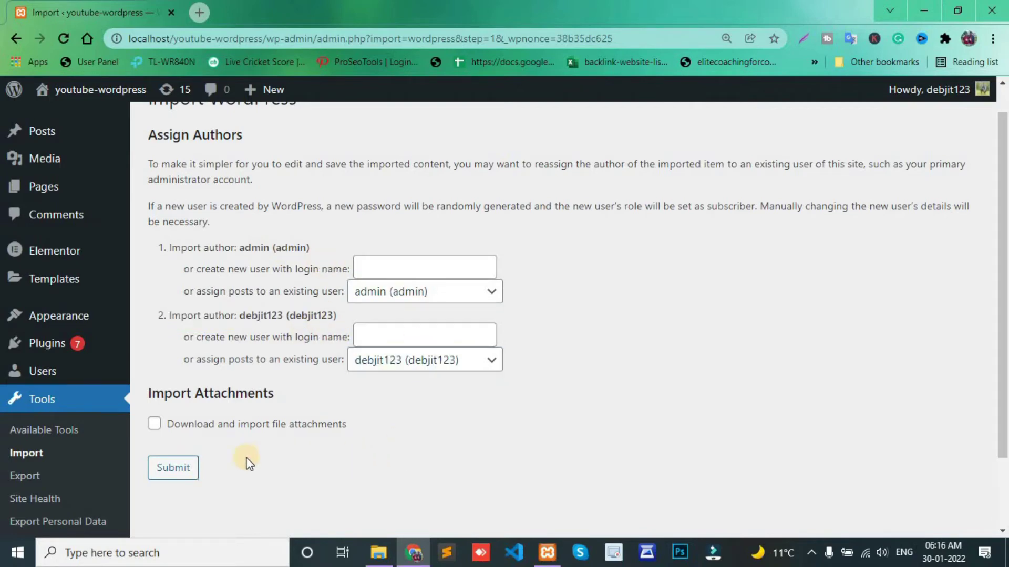
{"action": "left_click", "coordinate": [167, 475]}
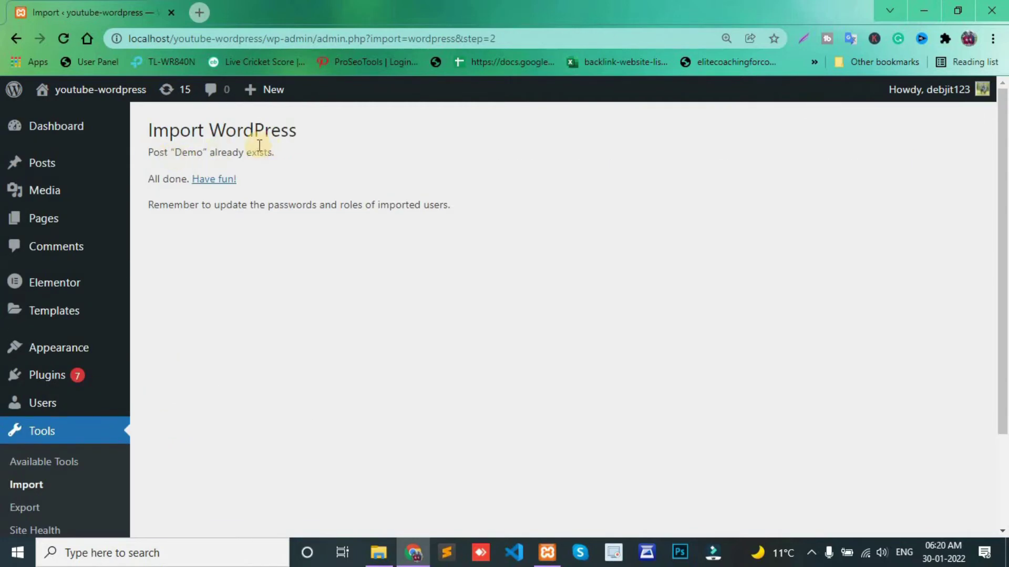
Review the import result message and examine the imported entries in the posts list
{"action": "left_click_drag", "start_coordinate": [271, 154], "coordinate": [139, 153]}
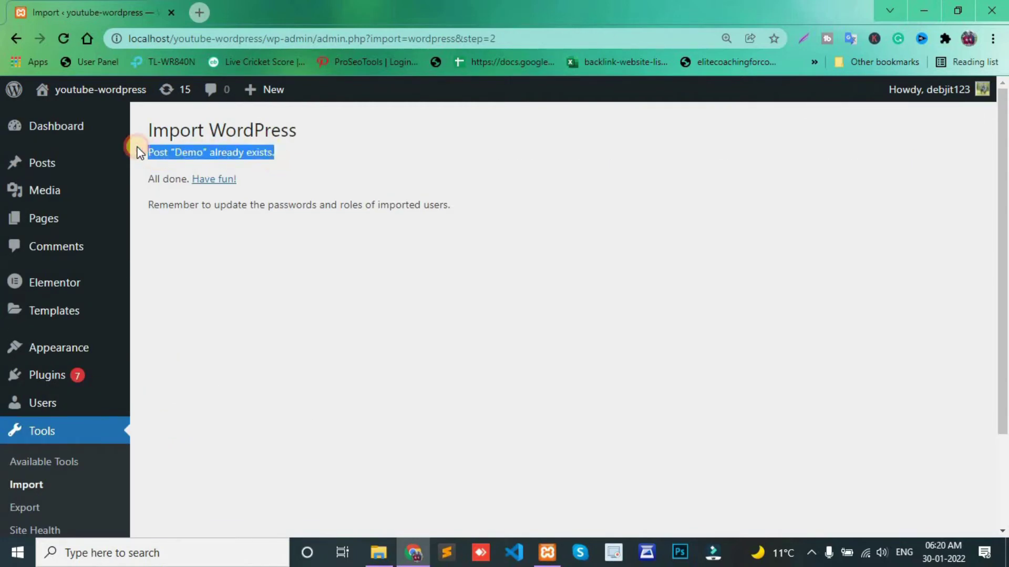
{"action": "left_click", "coordinate": [47, 165]}
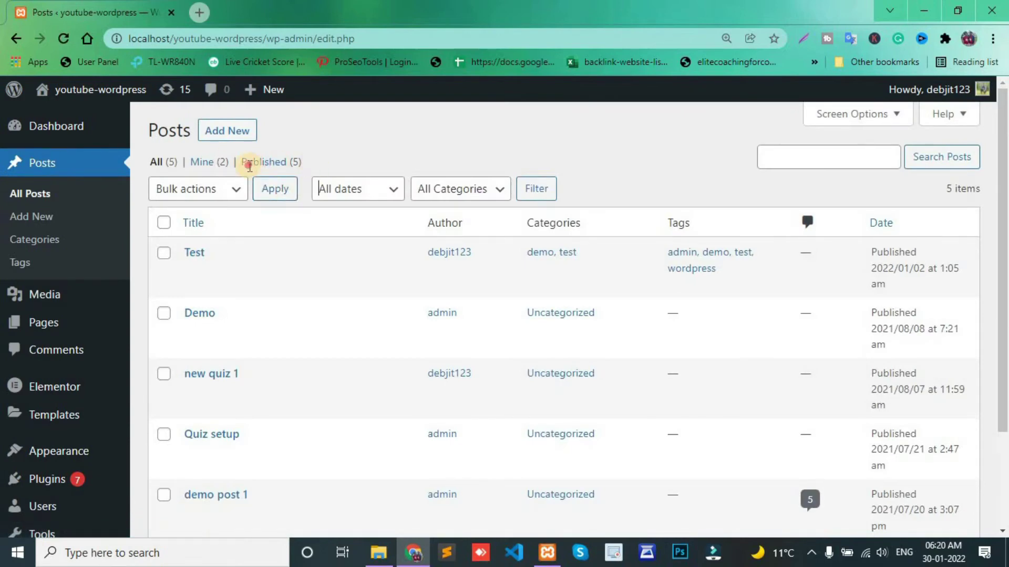
{"action": "left_click_drag", "start_coordinate": [243, 165], "coordinate": [308, 304]}
{"action": "scroll", "coordinate": [308, 305], "scroll_direction": "down", "scroll_amount": 2}
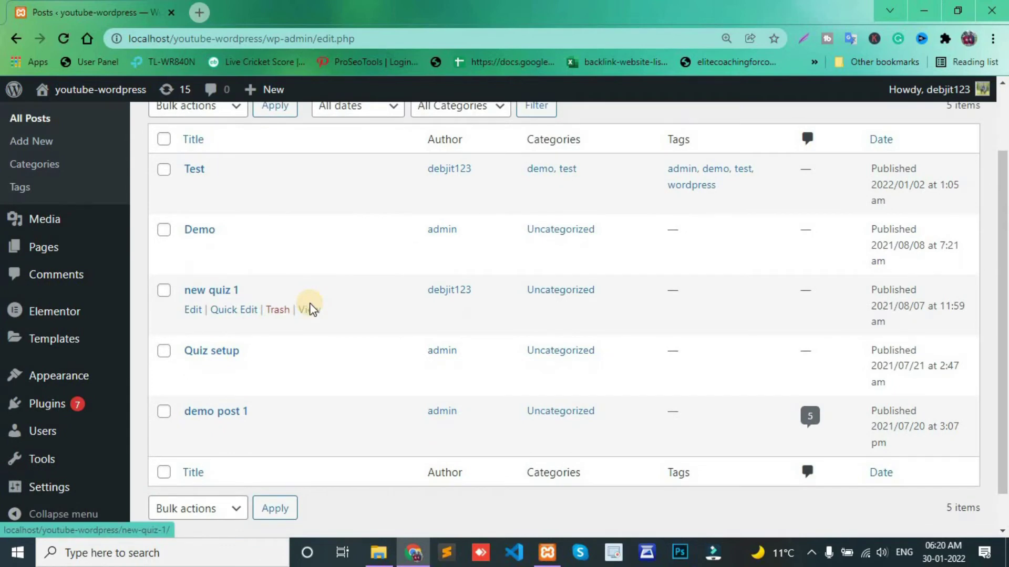
{"action": "scroll", "coordinate": [310, 307], "scroll_direction": "down", "scroll_amount": 1}
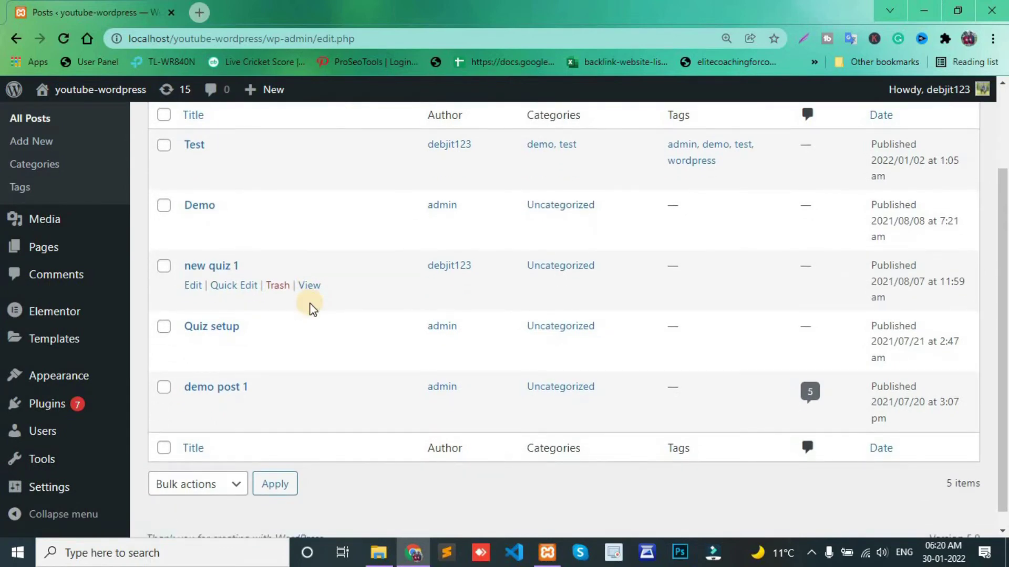
{"action": "scroll", "coordinate": [309, 305], "scroll_direction": "down", "scroll_amount": 1}
{"action": "scroll", "coordinate": [309, 305], "scroll_direction": "up", "scroll_amount": 3}
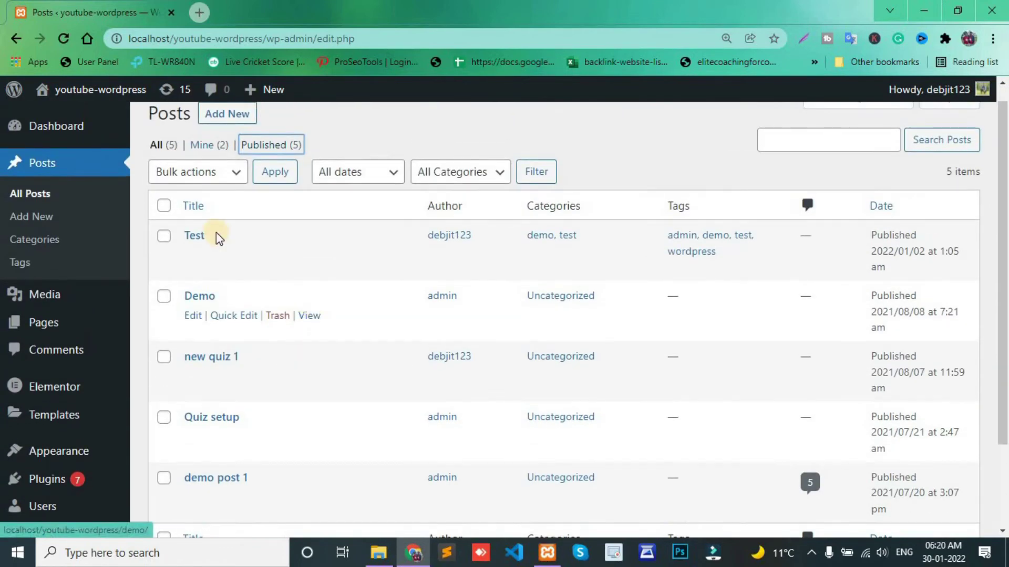
Open the pages list and show its trashed pages
{"action": "mouse_move", "coordinate": [81, 330]}
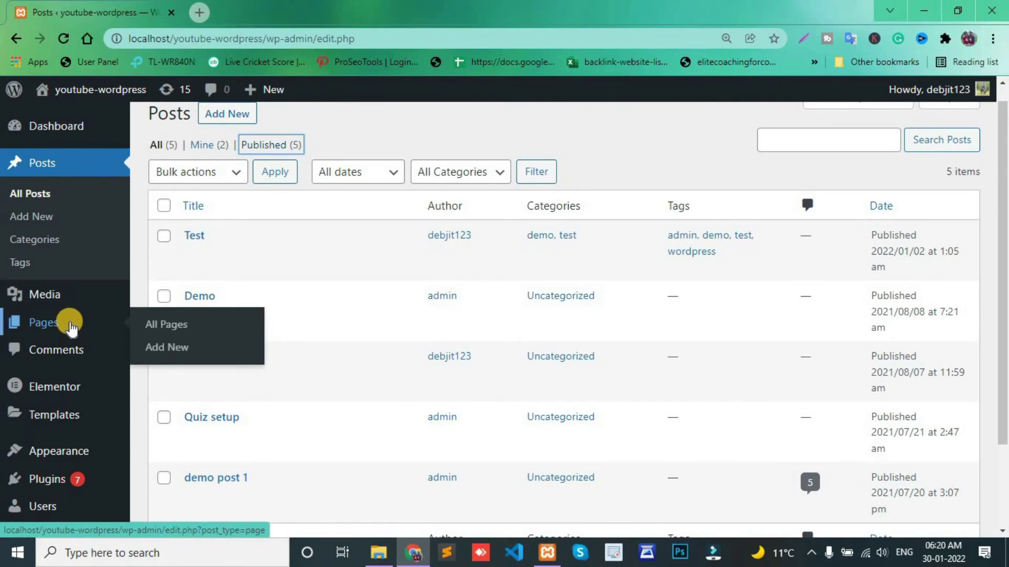
{"action": "left_click", "coordinate": [48, 324]}
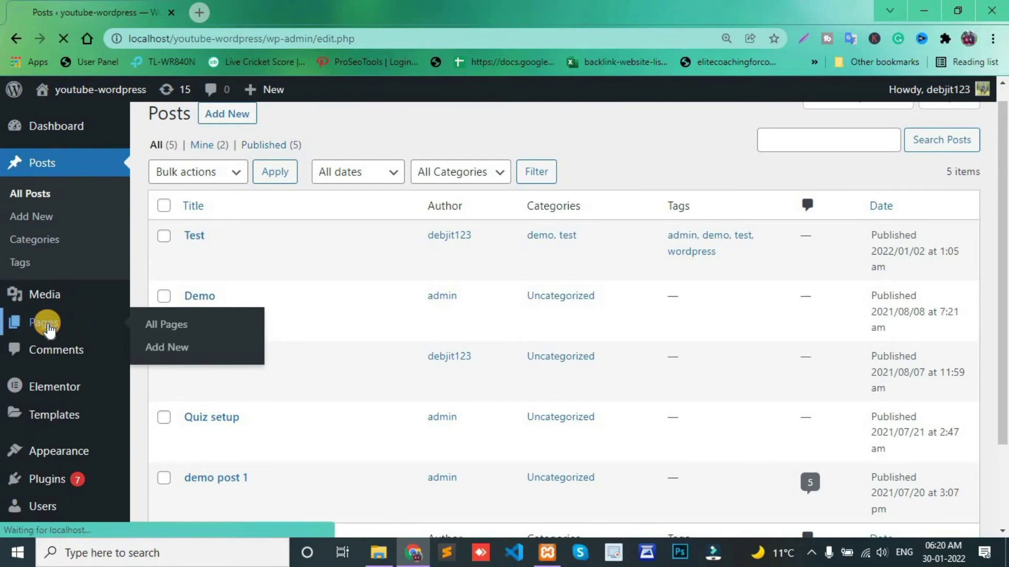
{"action": "scroll", "coordinate": [253, 298], "scroll_direction": "down", "scroll_amount": 1}
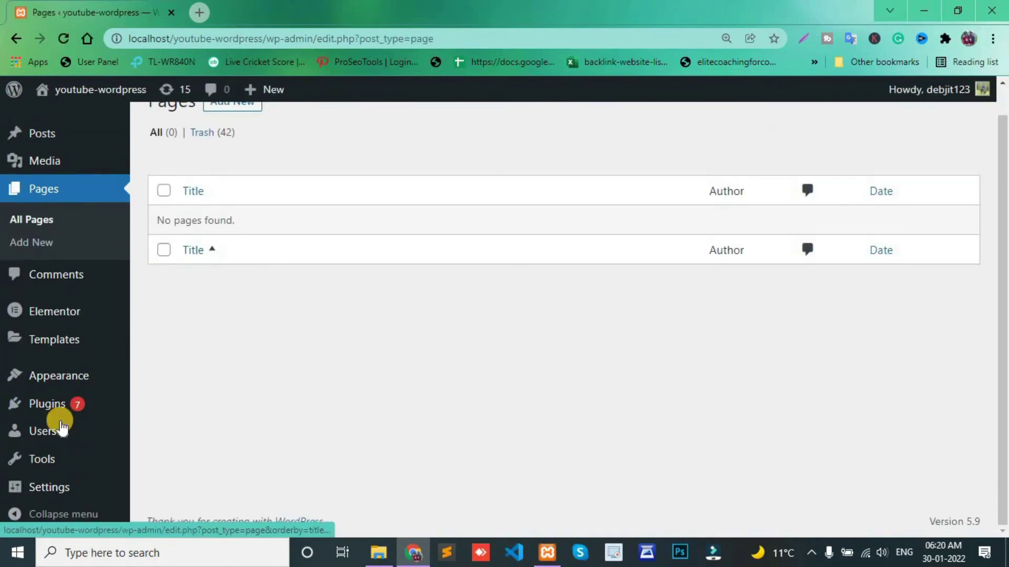
{"action": "scroll", "coordinate": [184, 189], "scroll_direction": "up", "scroll_amount": 1}
{"action": "left_click", "coordinate": [206, 161]}
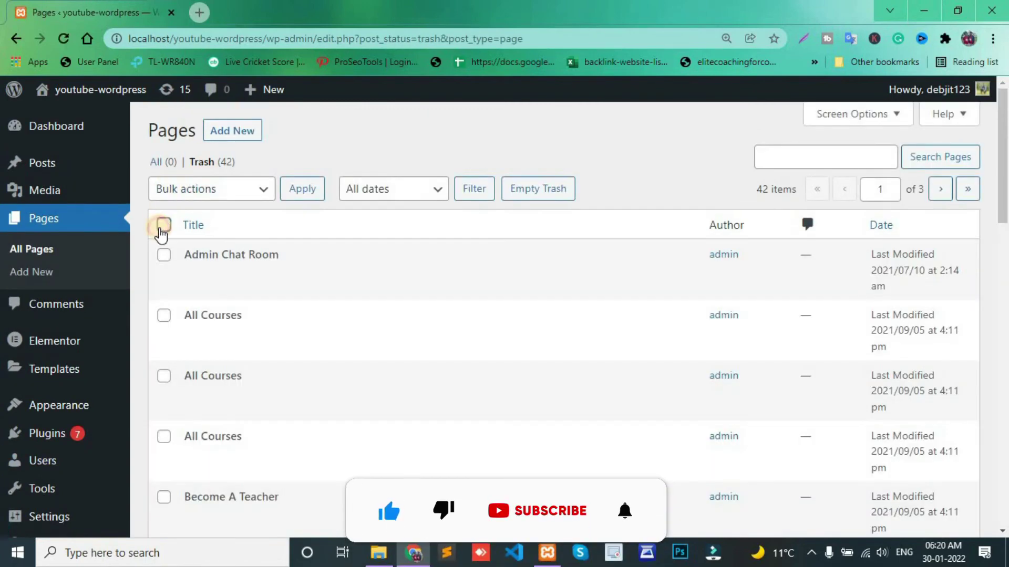
Select all listed pages in the trash and delete them permanently
{"action": "left_click", "coordinate": [161, 229]}
{"action": "left_click", "coordinate": [194, 190]}
{"action": "left_click", "coordinate": [190, 243]}
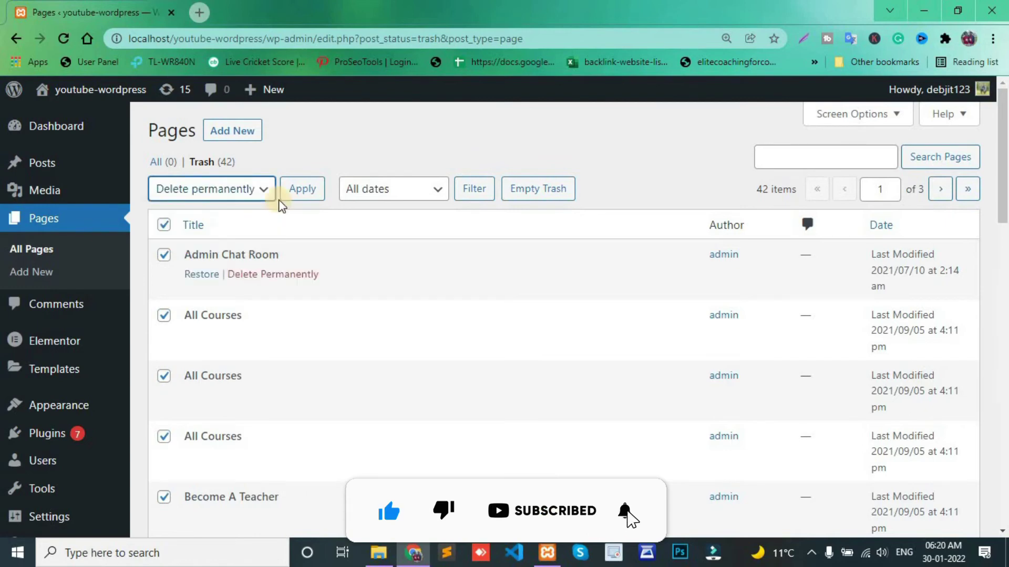
{"action": "left_click", "coordinate": [310, 190]}
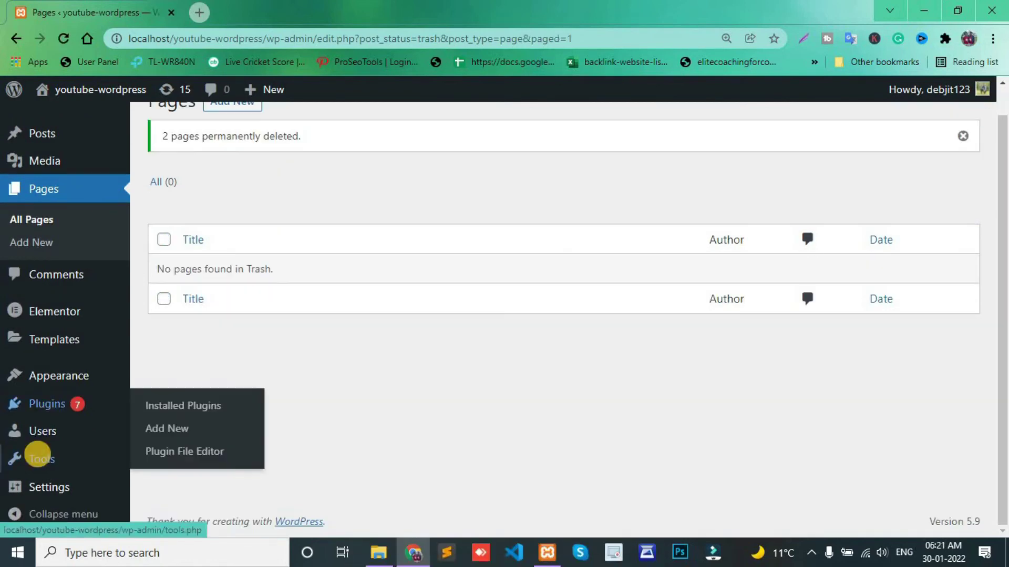
Open the site's import tools and run the WordPress importer
{"action": "mouse_move", "coordinate": [40, 458]}
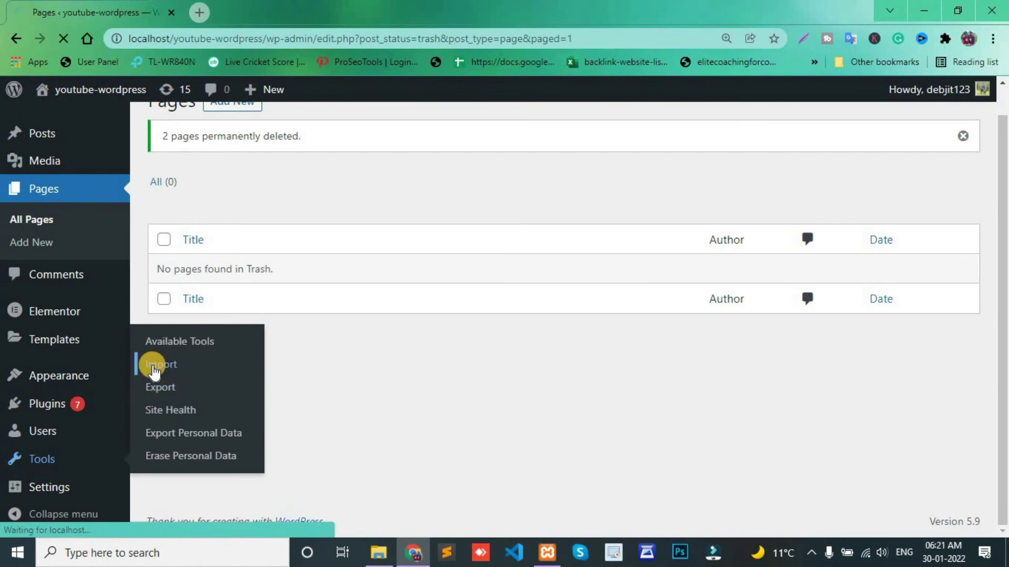
{"action": "scroll", "coordinate": [227, 345], "scroll_direction": "down", "scroll_amount": 3}
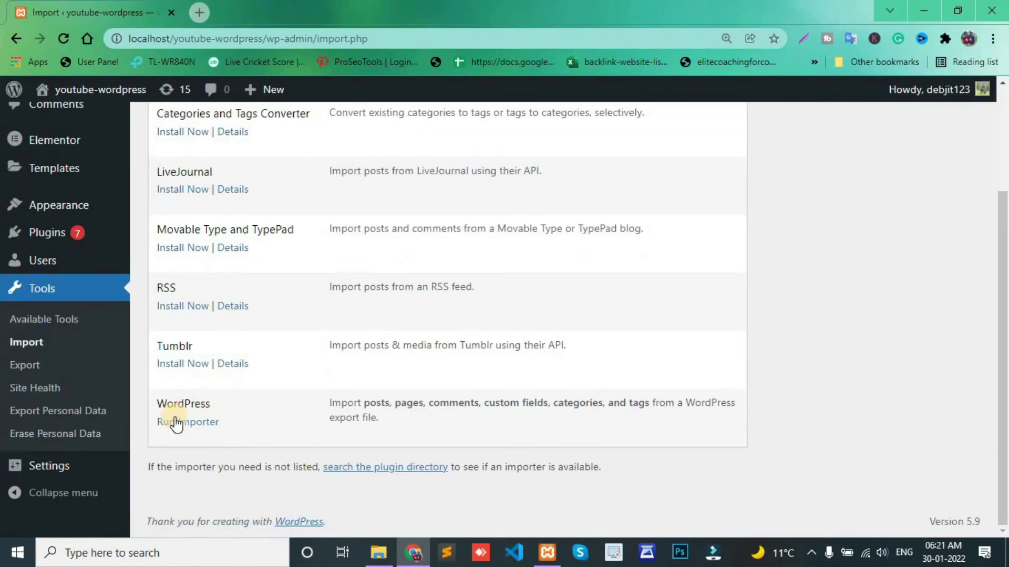
{"action": "left_click", "coordinate": [176, 422]}
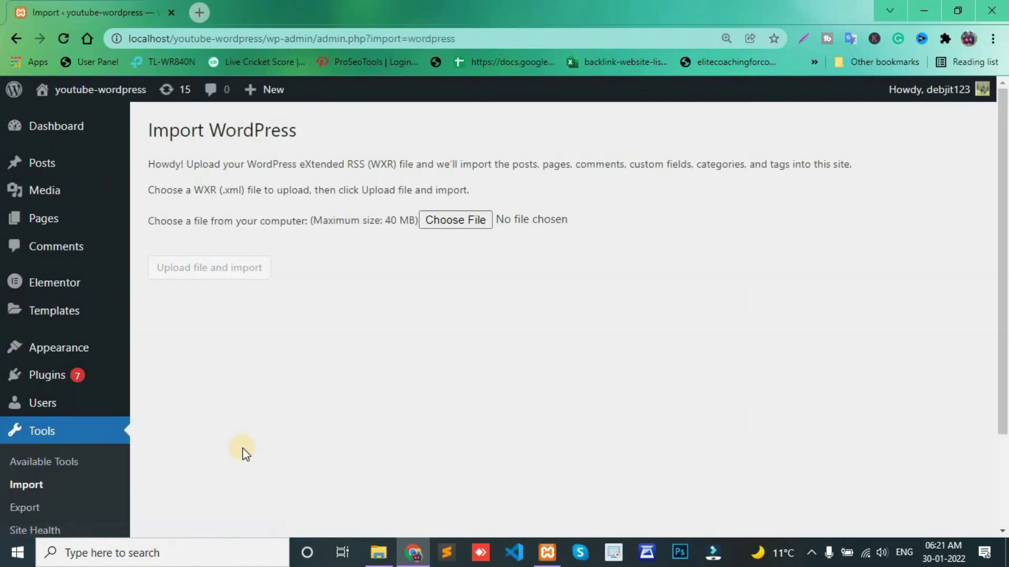
Choose the page export file page-youtube-wordpress.WordPress.2022-01-30 from the wordpress-backup folder and upload it for import
{"action": "left_click", "coordinate": [473, 220]}
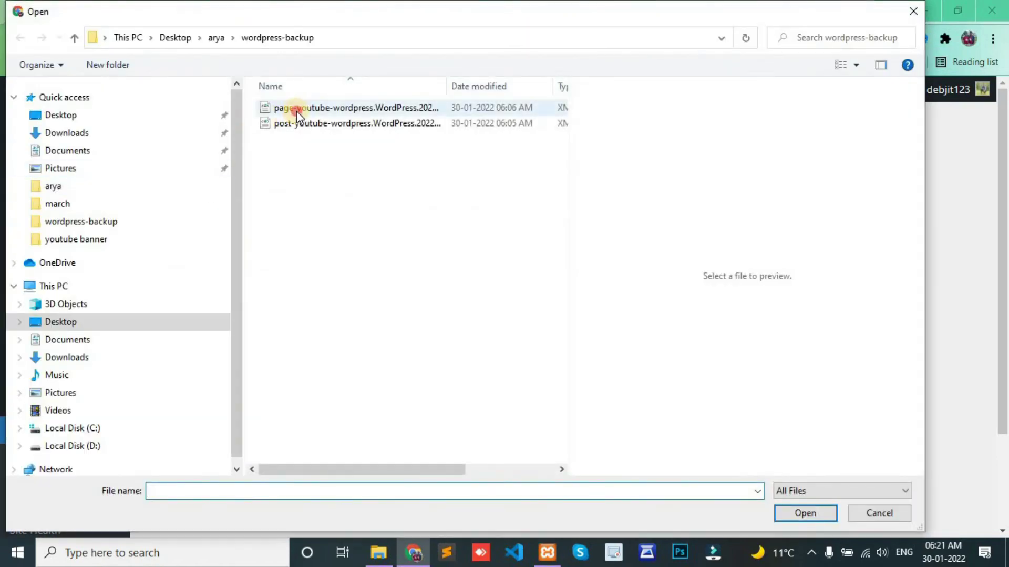
{"action": "left_click", "coordinate": [297, 111]}
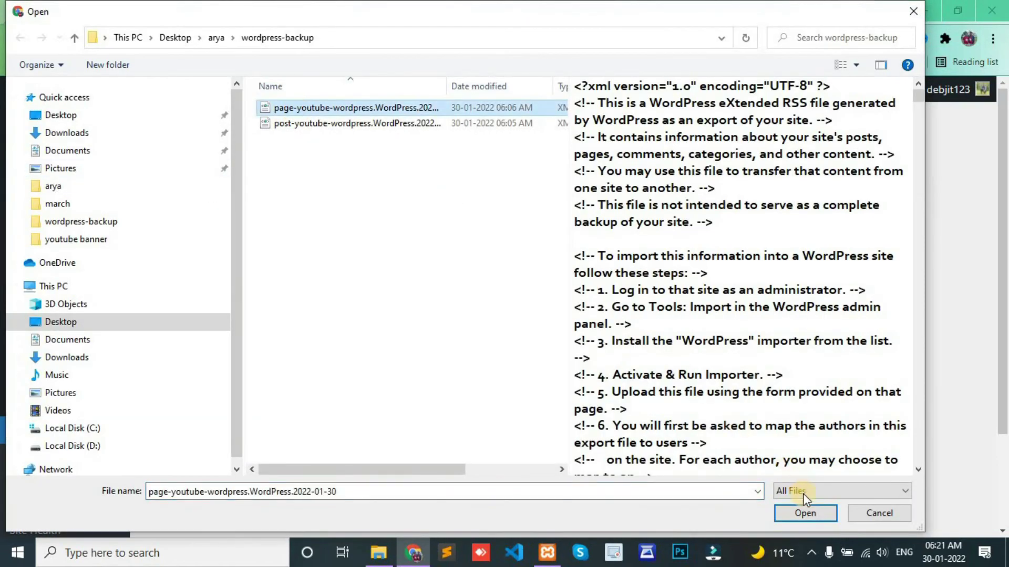
{"action": "left_click", "coordinate": [805, 514]}
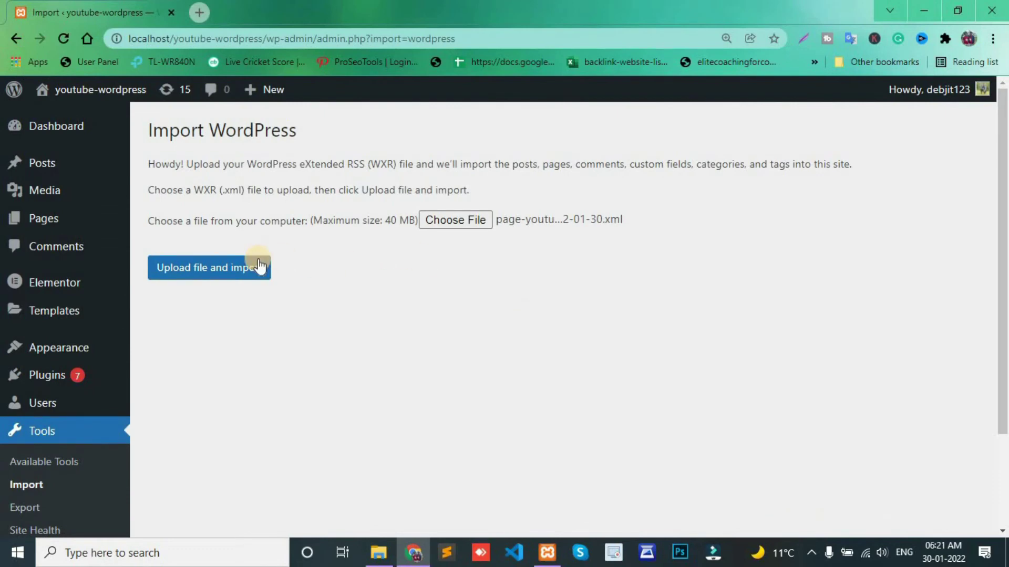
{"action": "left_click", "coordinate": [243, 267]}
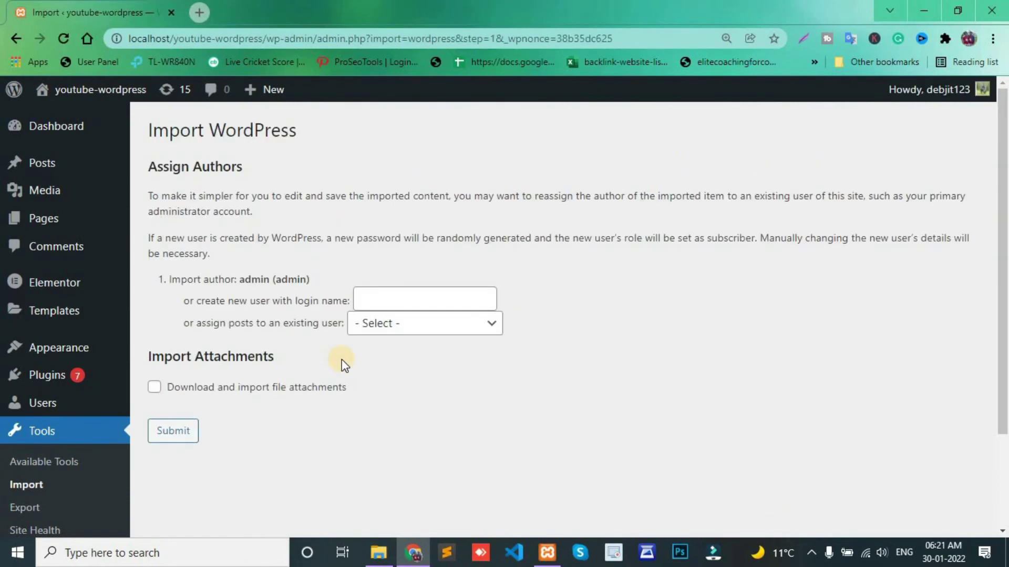
Assign the import author admin's content to the existing admin user and submit the page import
{"action": "left_click", "coordinate": [374, 318]}
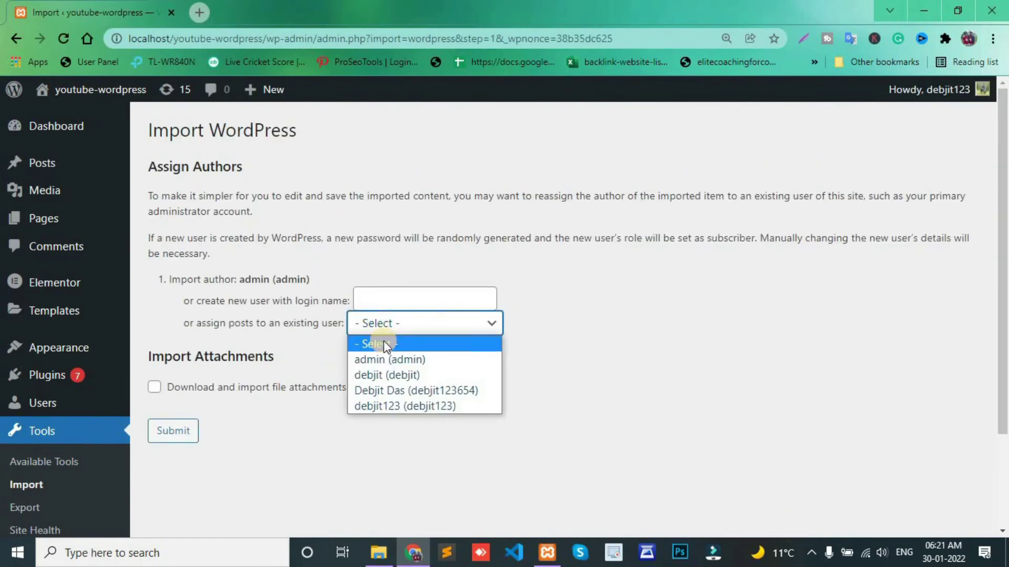
{"action": "left_click", "coordinate": [384, 355]}
{"action": "left_click", "coordinate": [175, 431]}
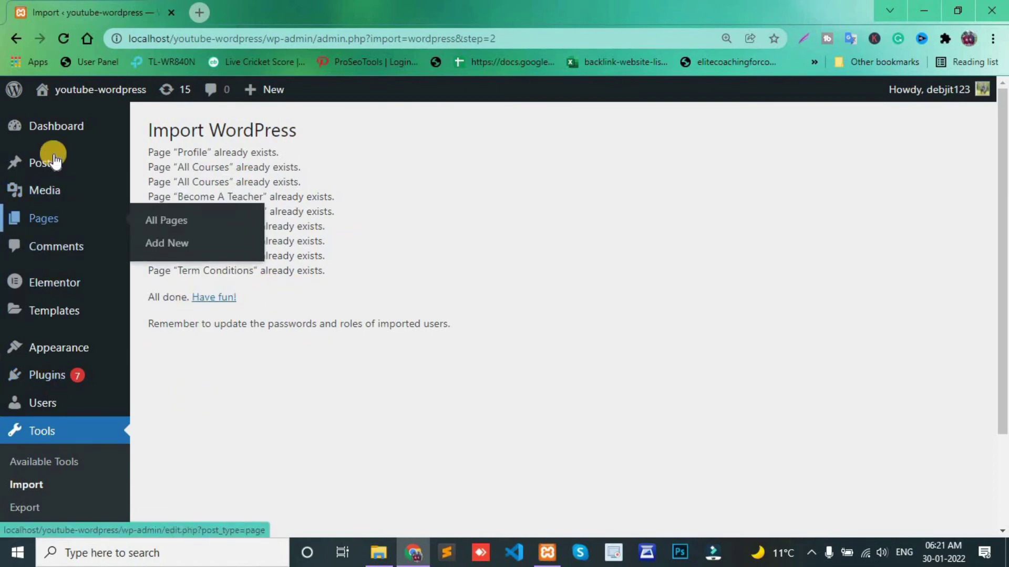
Open the list of all pages and examine the imported entries
{"action": "left_click", "coordinate": [165, 219]}
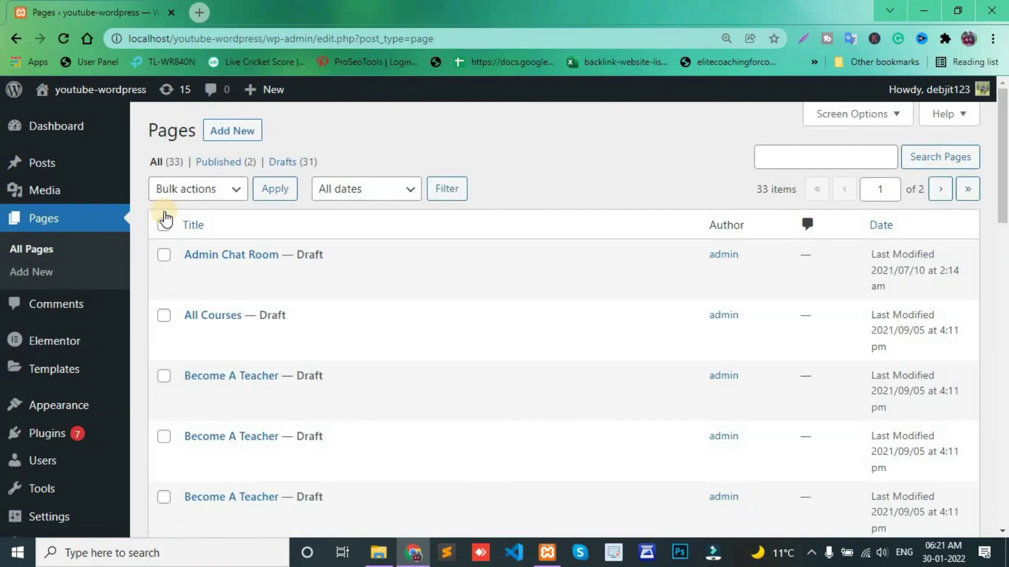
{"action": "scroll", "coordinate": [401, 322], "scroll_direction": "down", "scroll_amount": 3}
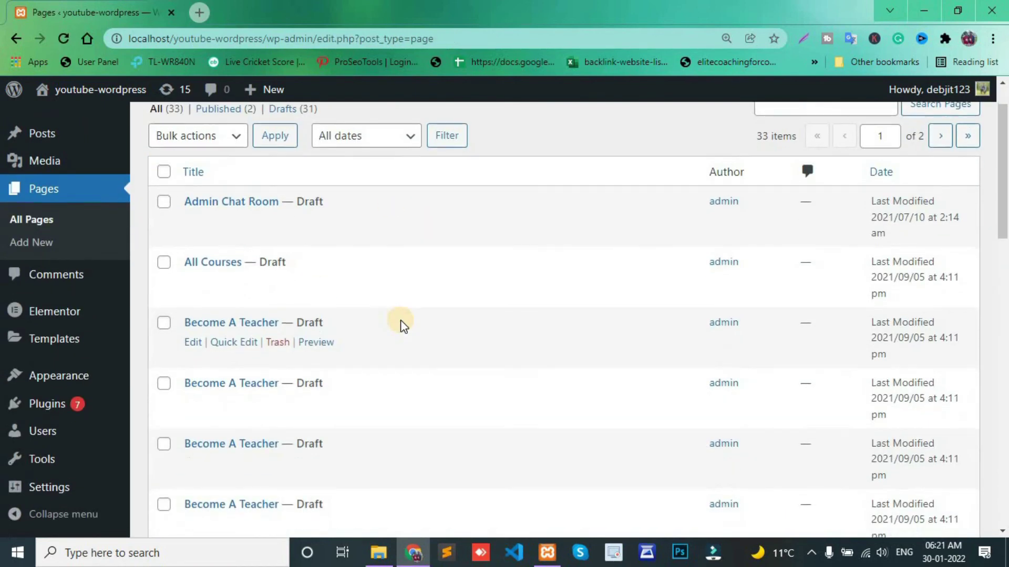
{"action": "scroll", "coordinate": [401, 322], "scroll_direction": "down", "scroll_amount": 2}
{"action": "scroll", "coordinate": [401, 322], "scroll_direction": "up", "scroll_amount": 2}
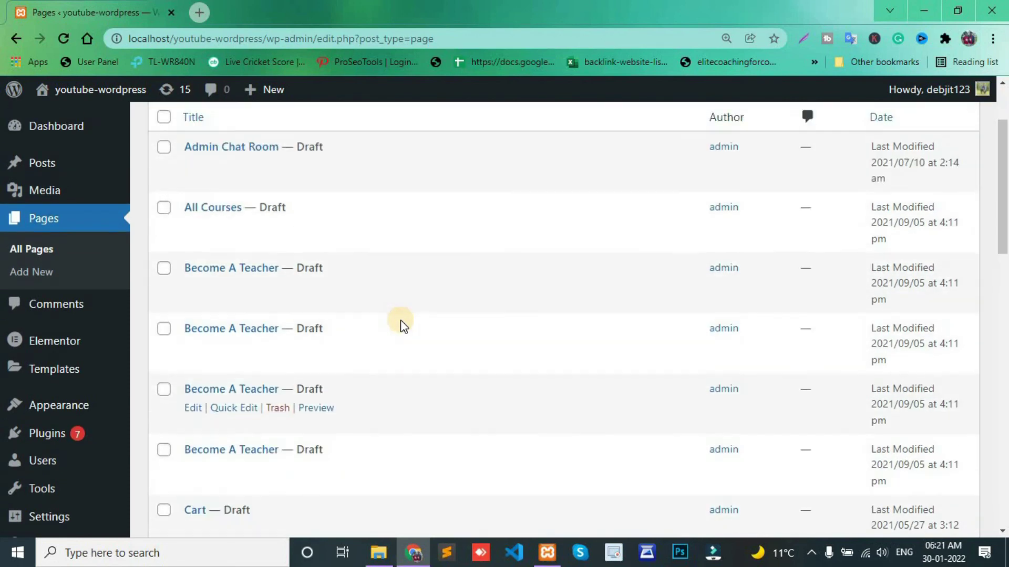
{"action": "scroll", "coordinate": [400, 325], "scroll_direction": "down", "scroll_amount": 8}
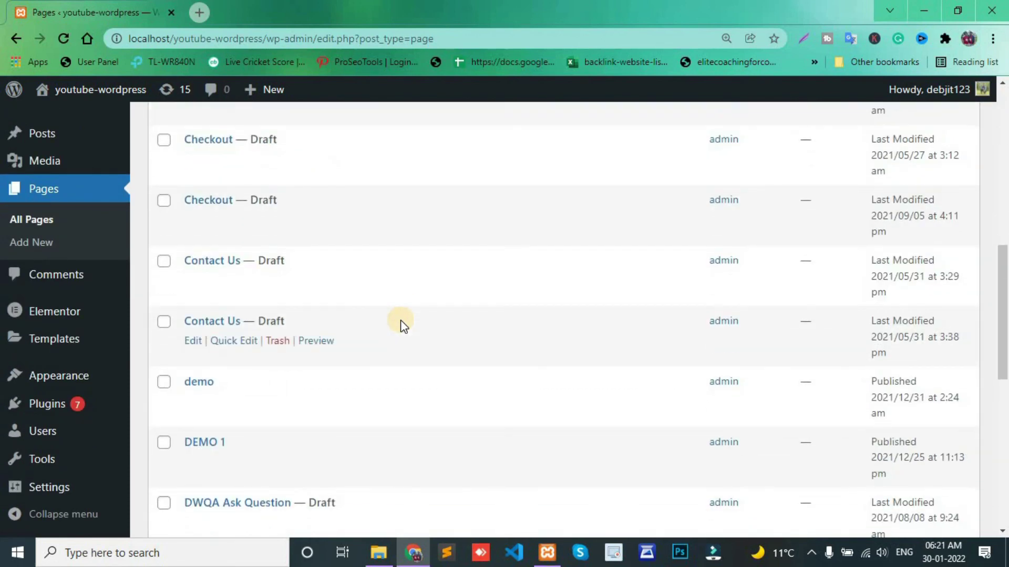